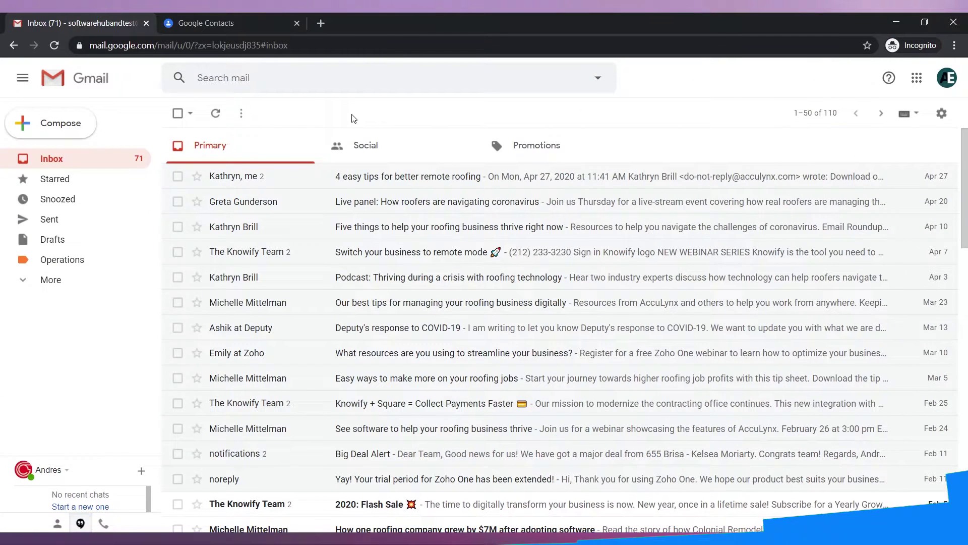
Create a new label named 'Sales' from the sidebar's expanded label list
click(57, 284)
scroll(59, 297, down, 1)
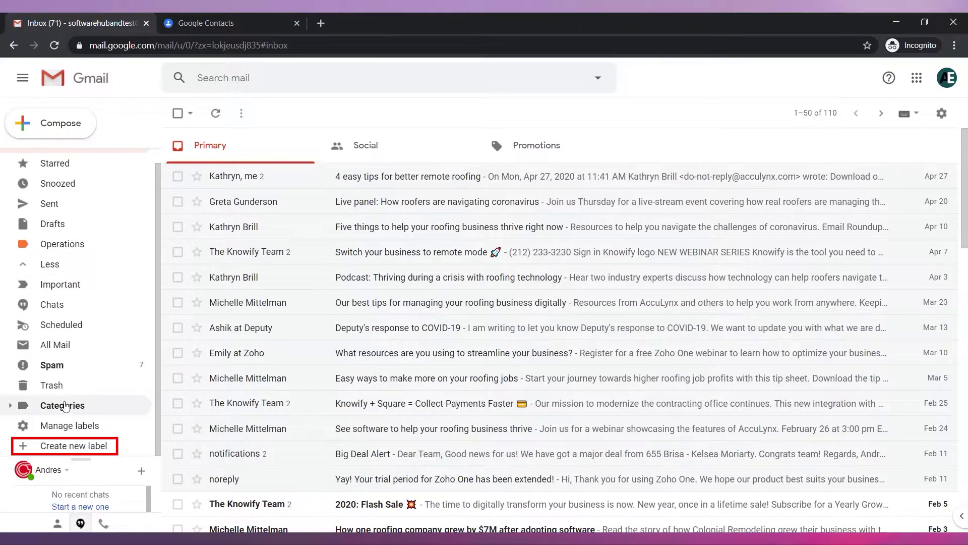
click(64, 446)
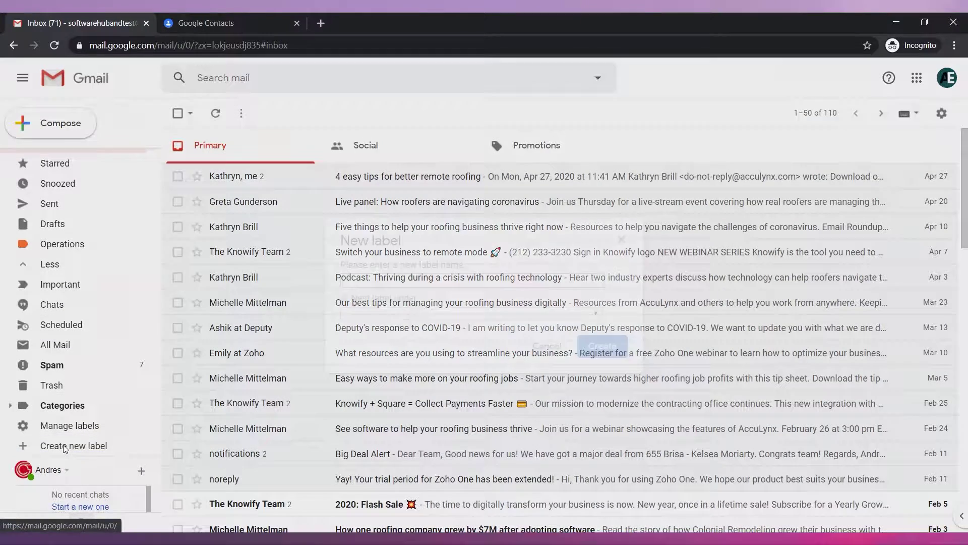
text(Sales)
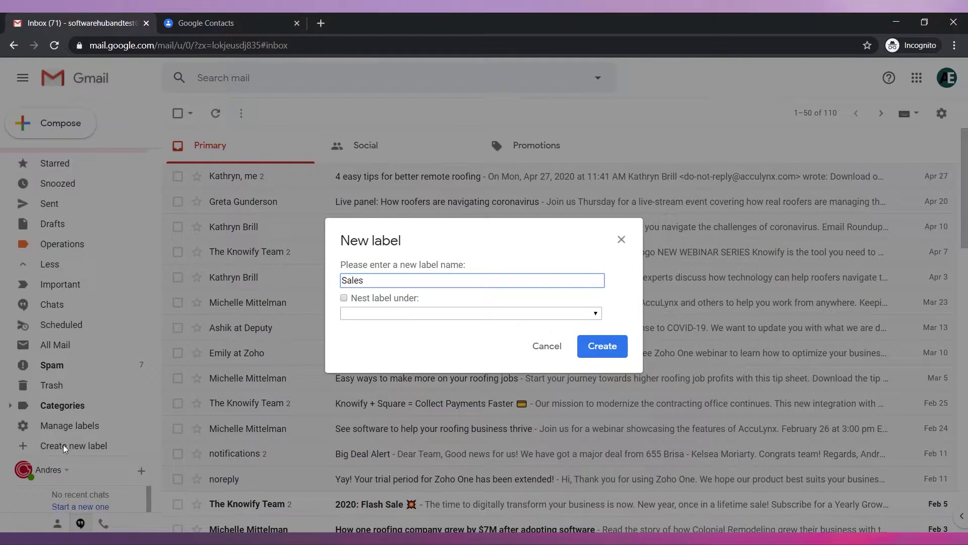
click(622, 353)
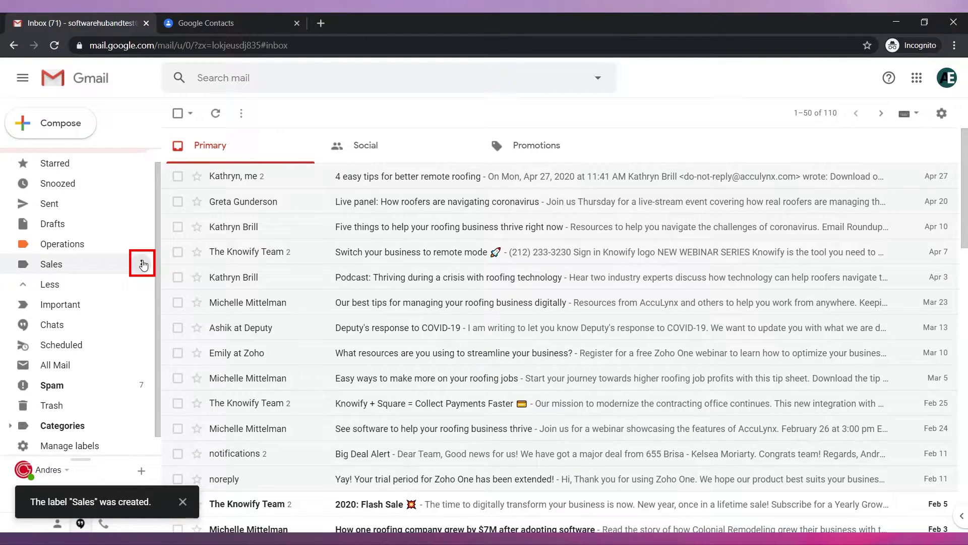
Give the Sales label the blue label colour
click(143, 265)
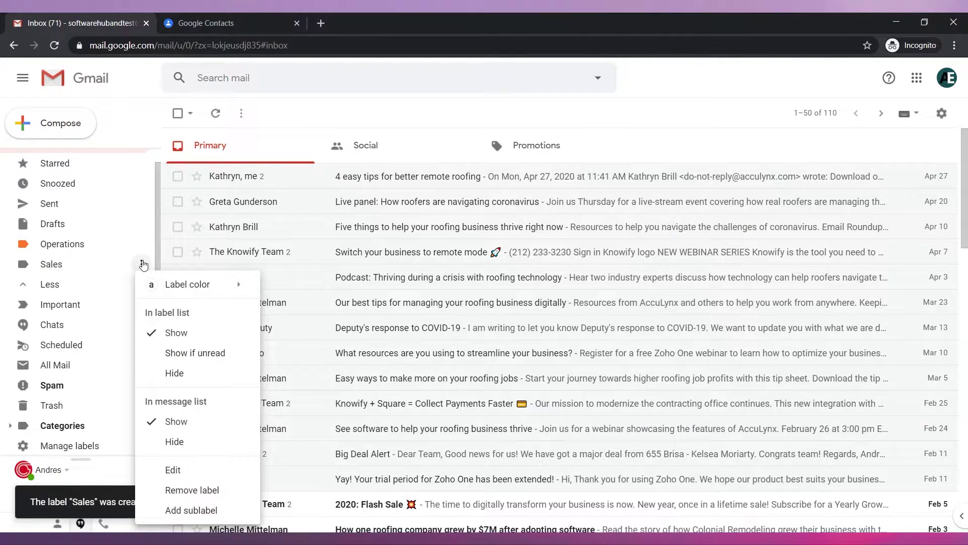
mouse_move(205, 286)
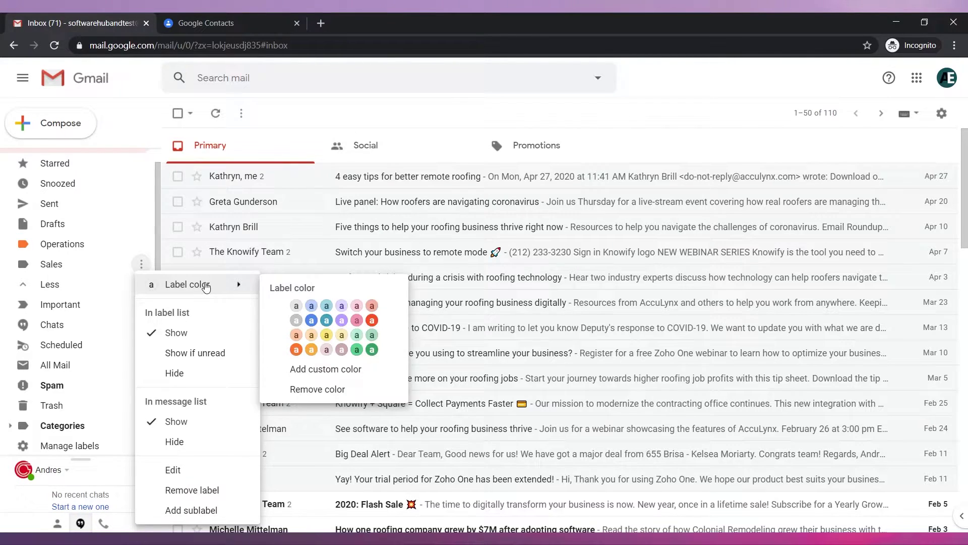
click(312, 323)
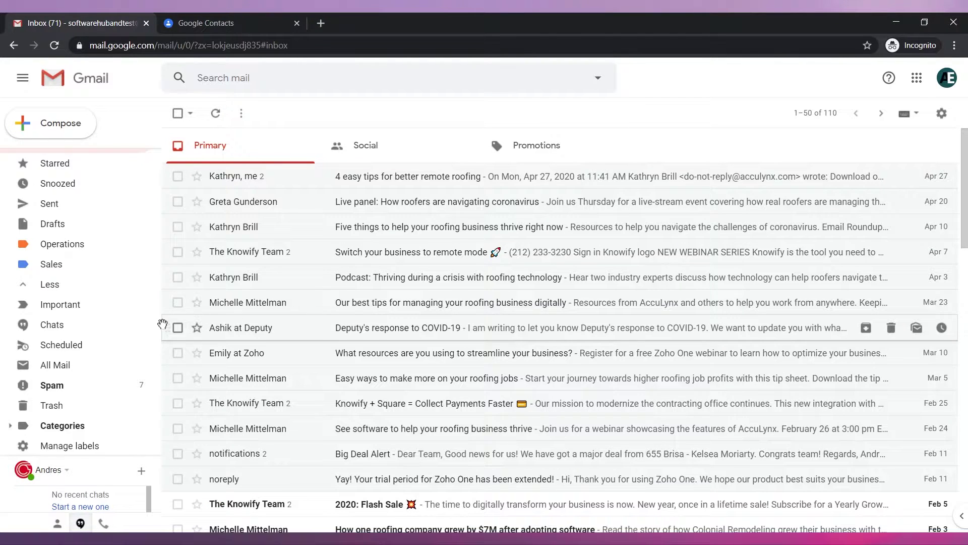
Create a 'Production' label nested under the Operations parent label
scroll(119, 328, down, 1)
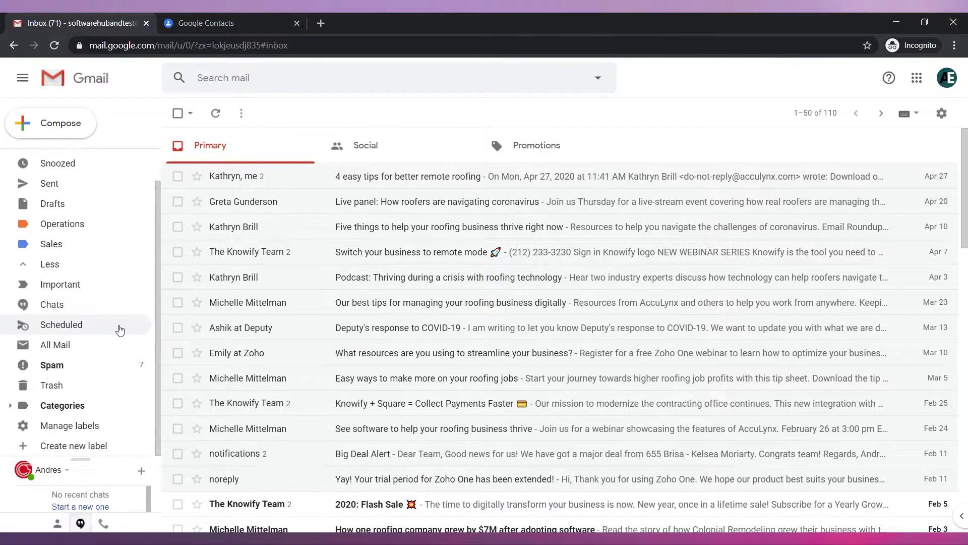
click(99, 445)
text(Production)
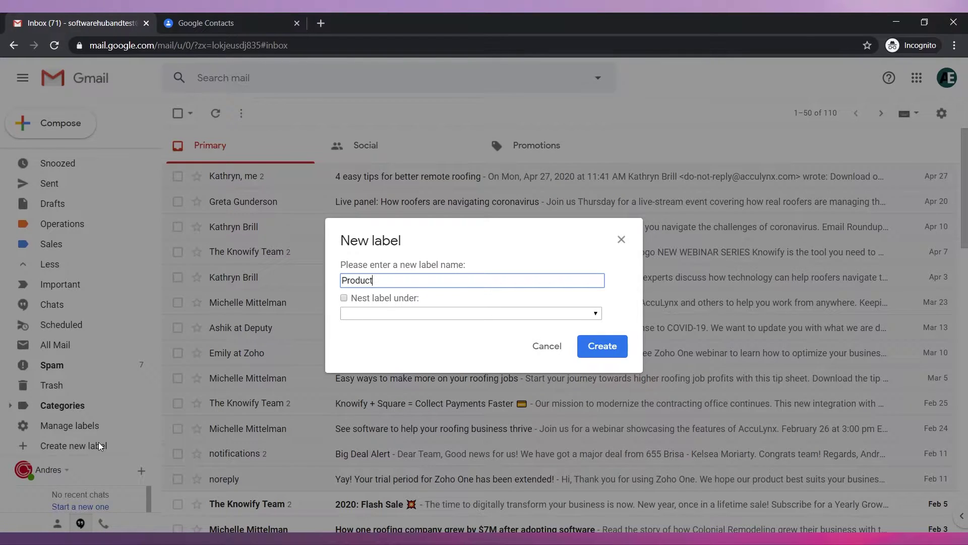
click(343, 298)
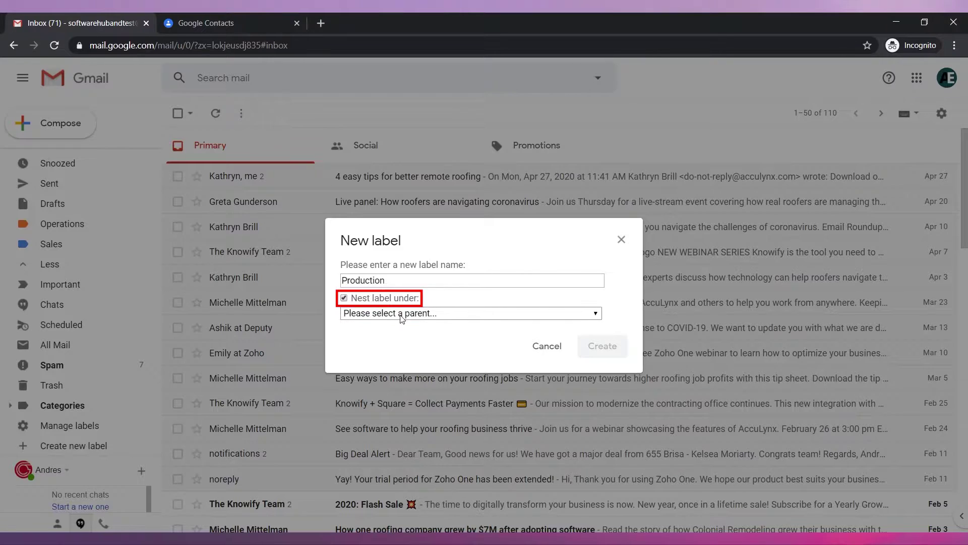
click(479, 315)
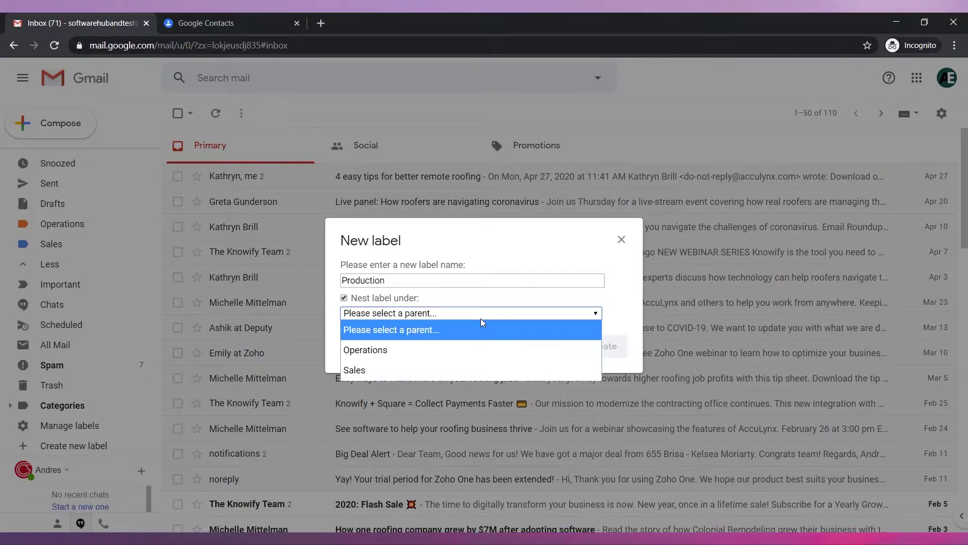
click(471, 349)
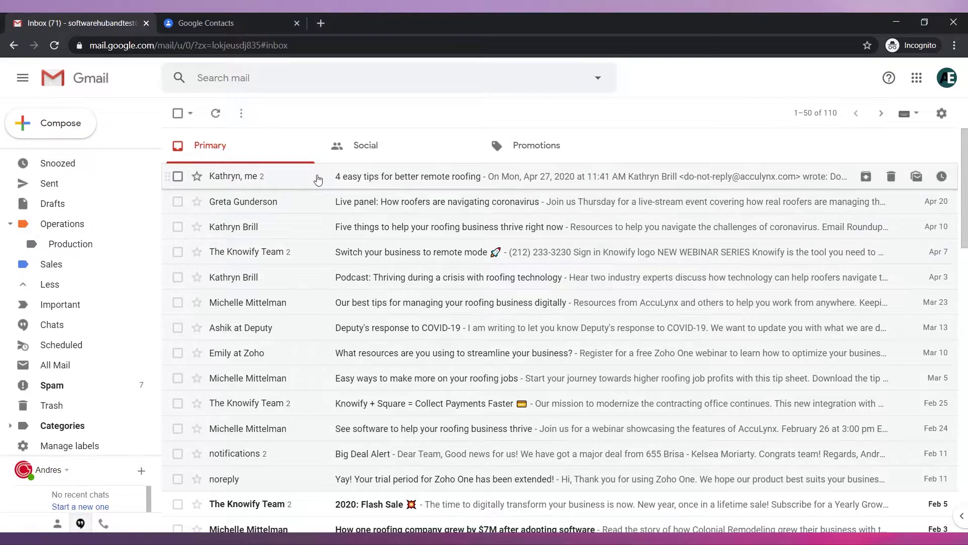
Open the '4 easy tips for better remote roofing' email and create and apply a 'Customers' label
click(318, 180)
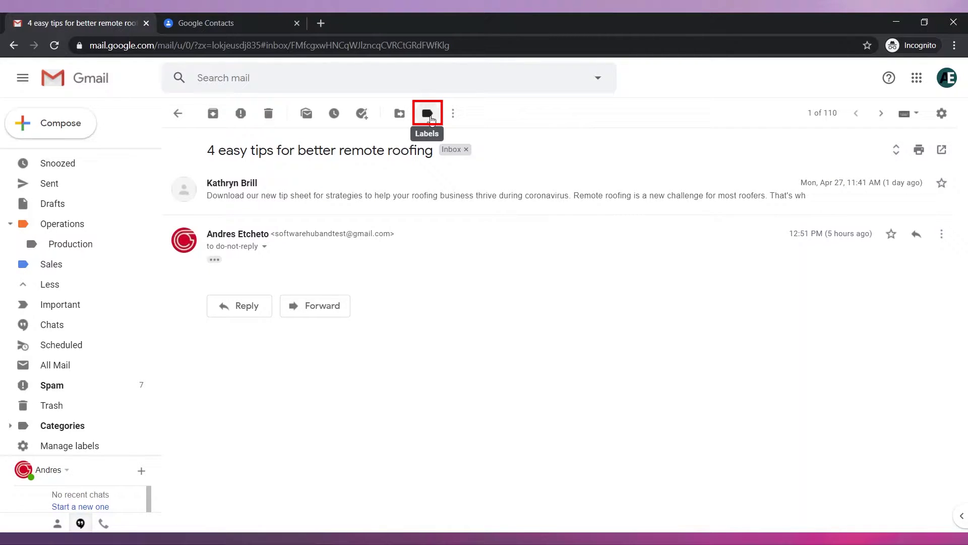
click(429, 116)
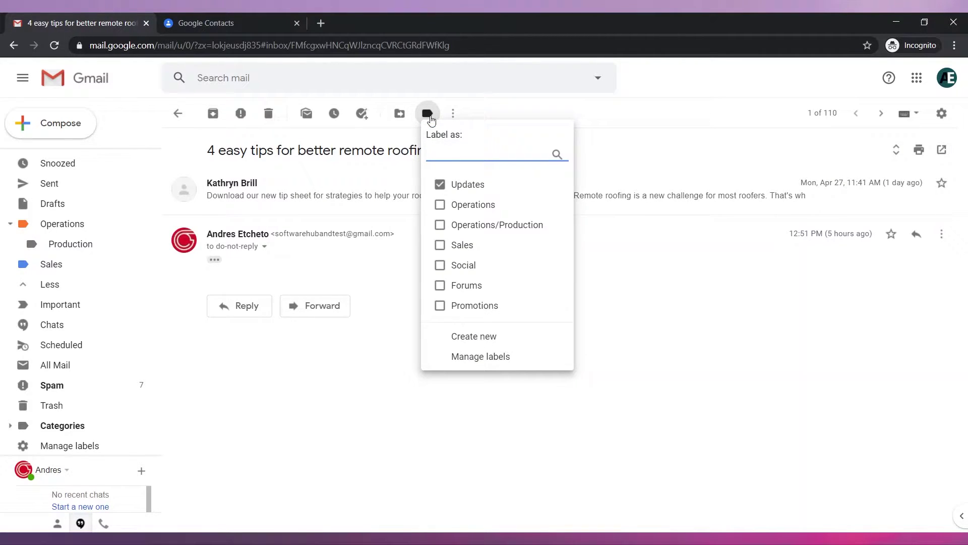
click(457, 337)
text(Customers)
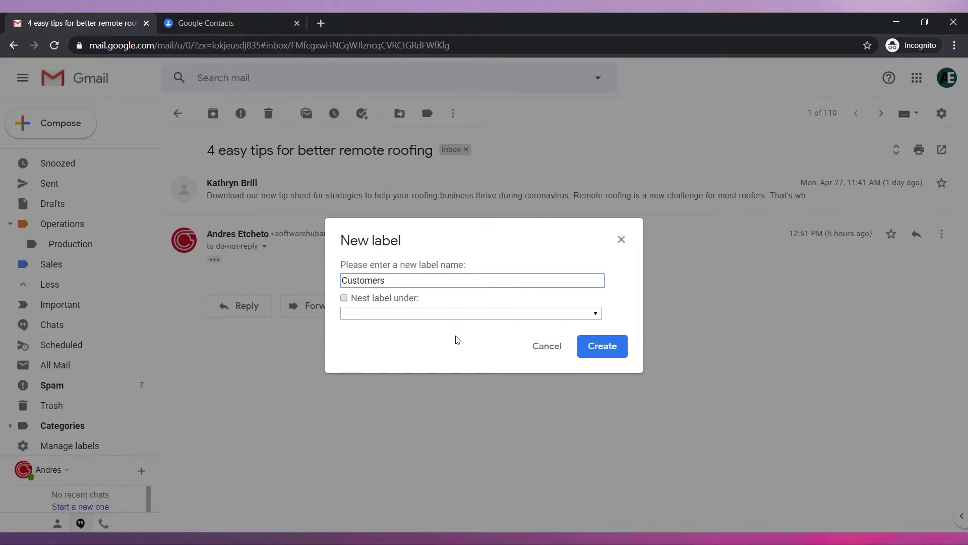
click(602, 346)
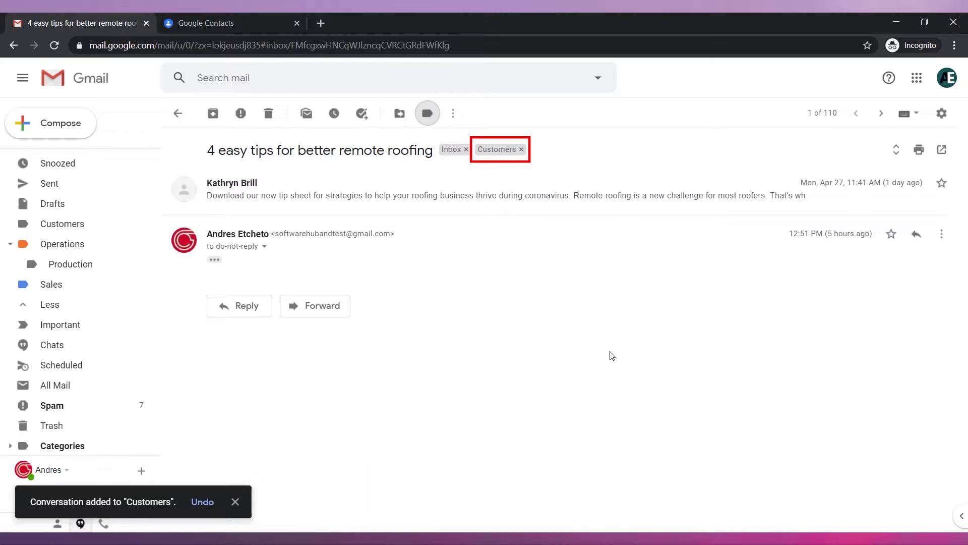
Open the Customers label's options to reach its Label color choices
click(141, 224)
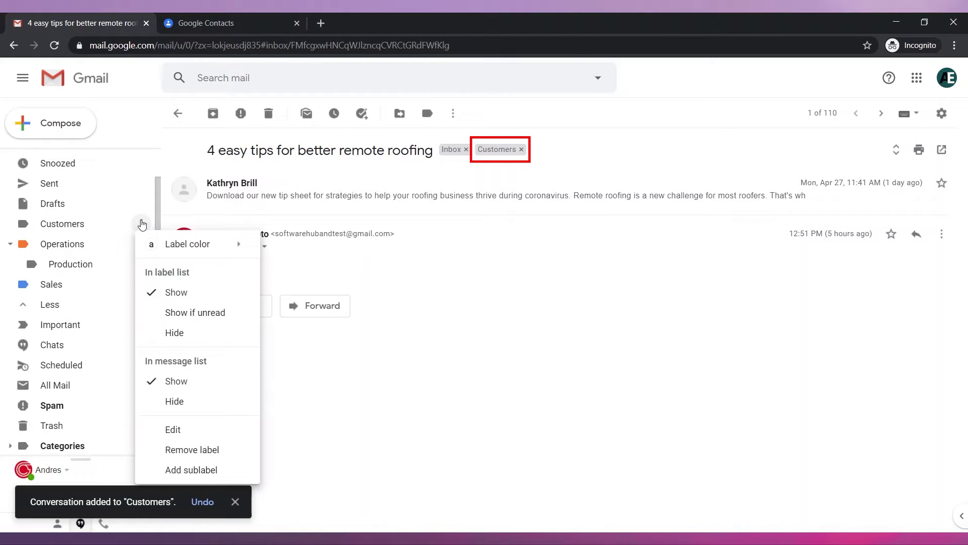
mouse_move(166, 244)
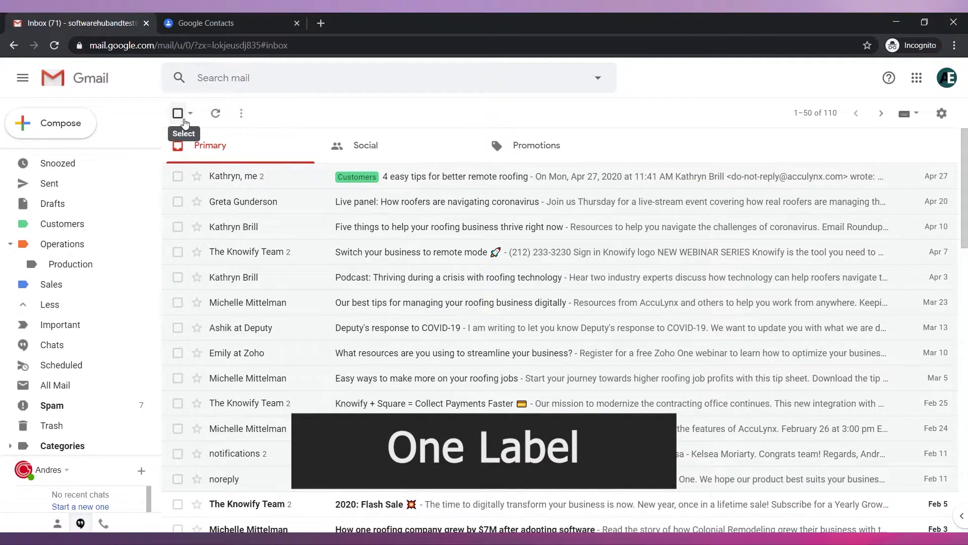
Search the mail for all emails from the suggested seminar sender
click(247, 78)
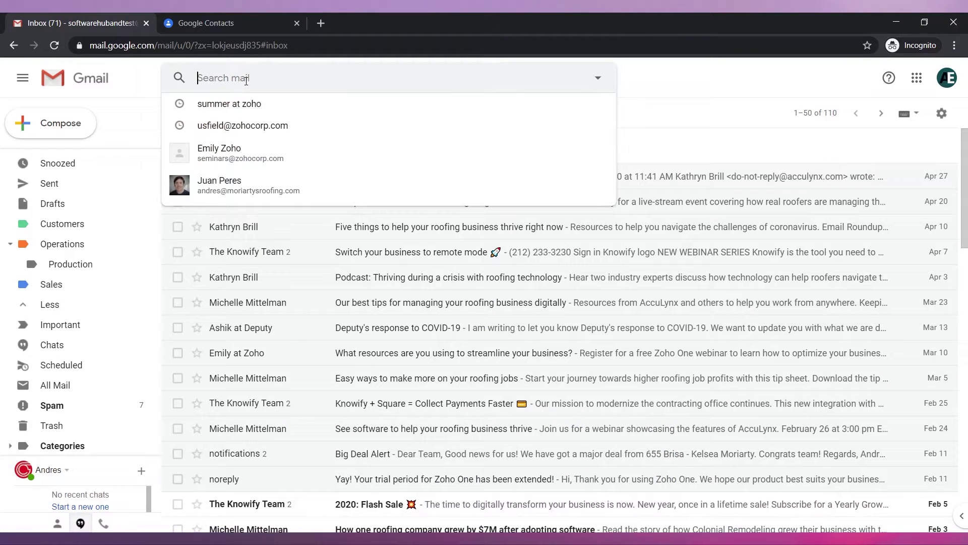
text(emil)
key(Down)
key(Return)
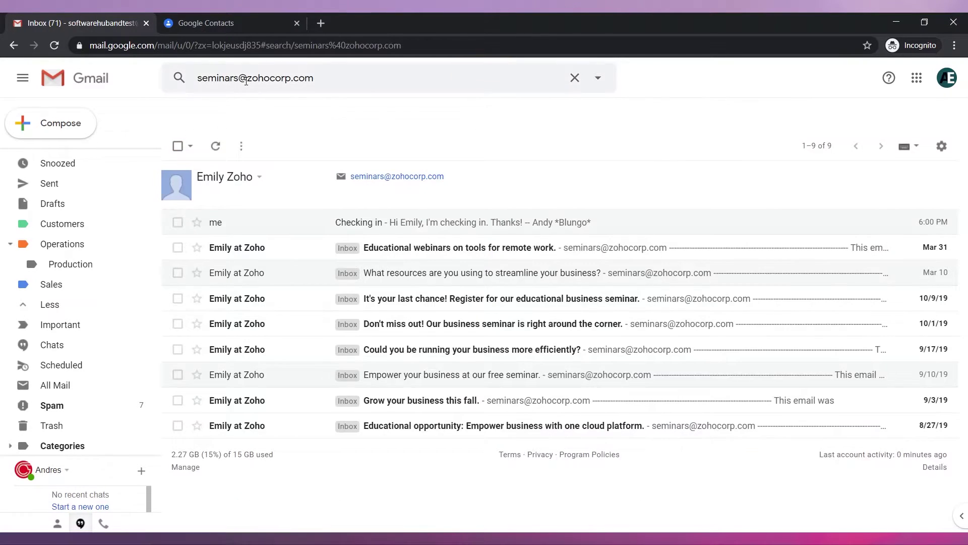
Apply the Sales label to all nine results, then view the Sales conversations
click(178, 147)
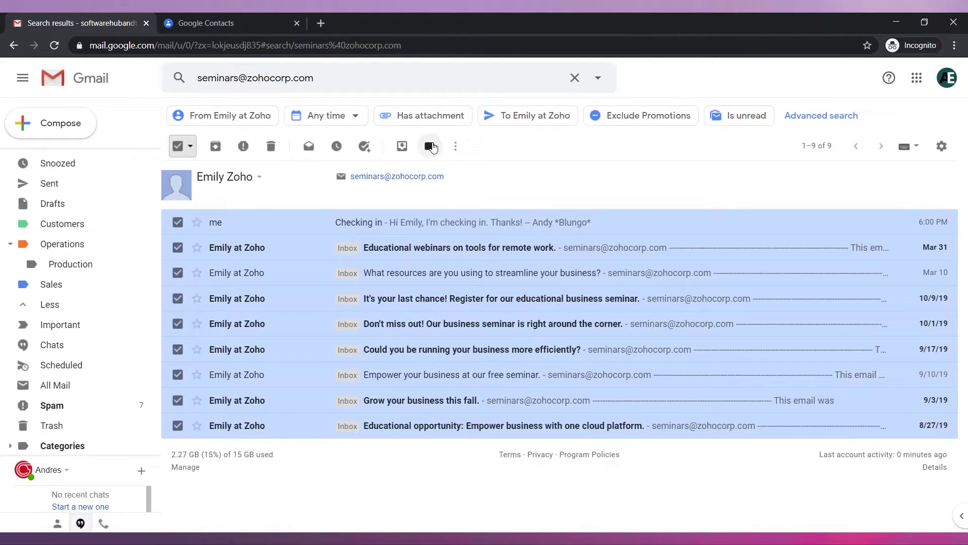
click(430, 147)
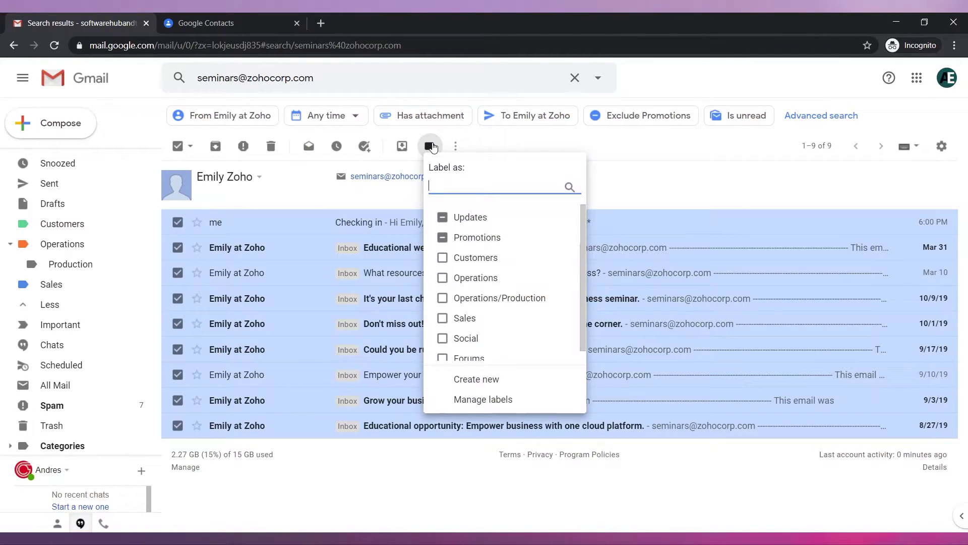
click(442, 319)
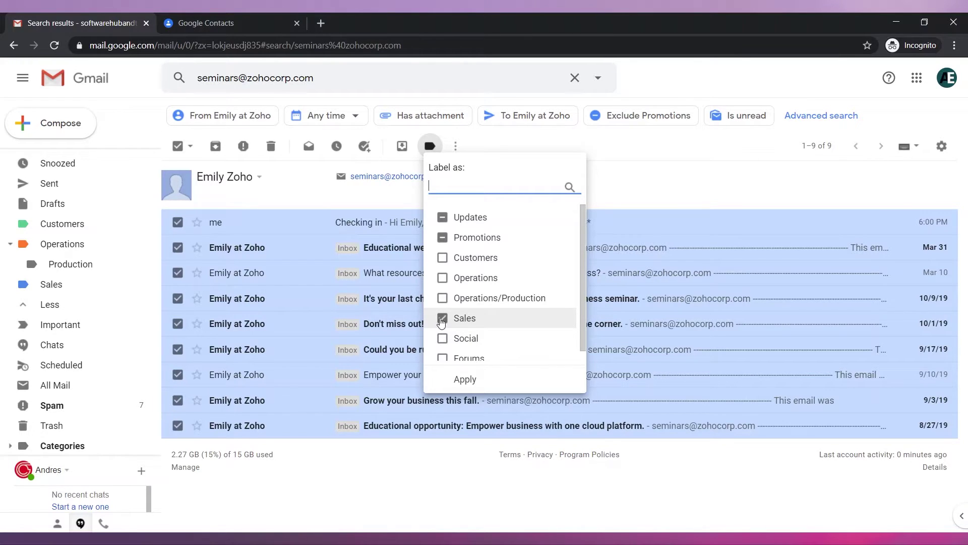
click(464, 381)
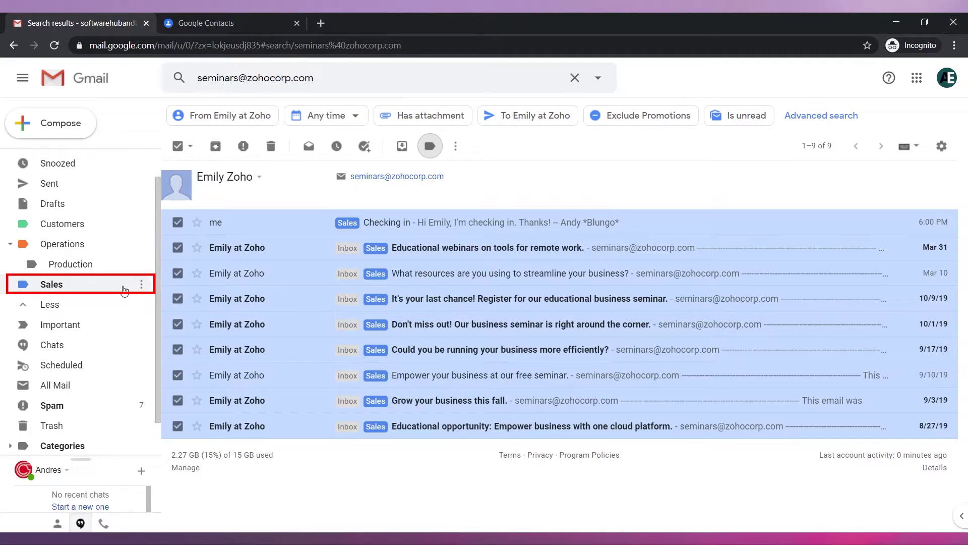
click(124, 285)
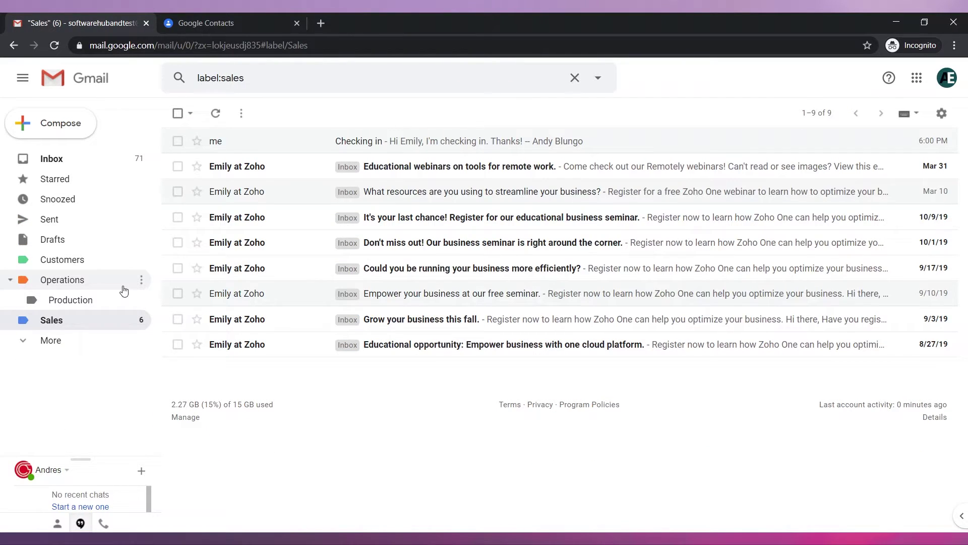
Add Sales to the roofing tips conversation, then view the Sales and Customers label lists
click(117, 168)
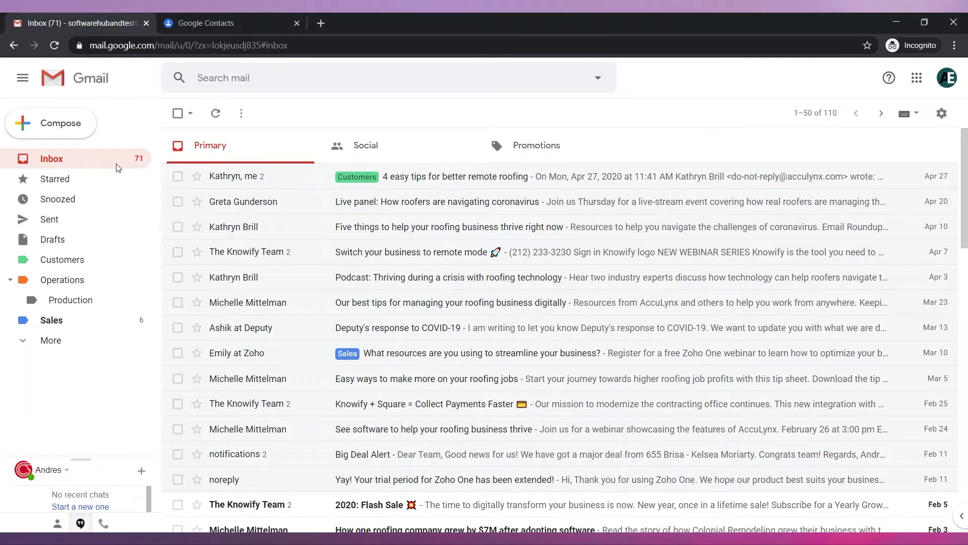
click(392, 185)
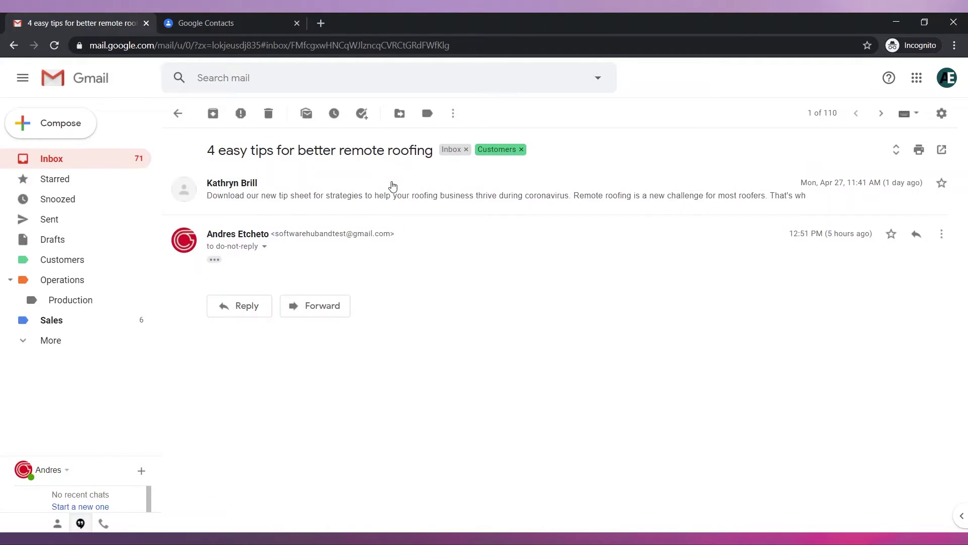
click(428, 114)
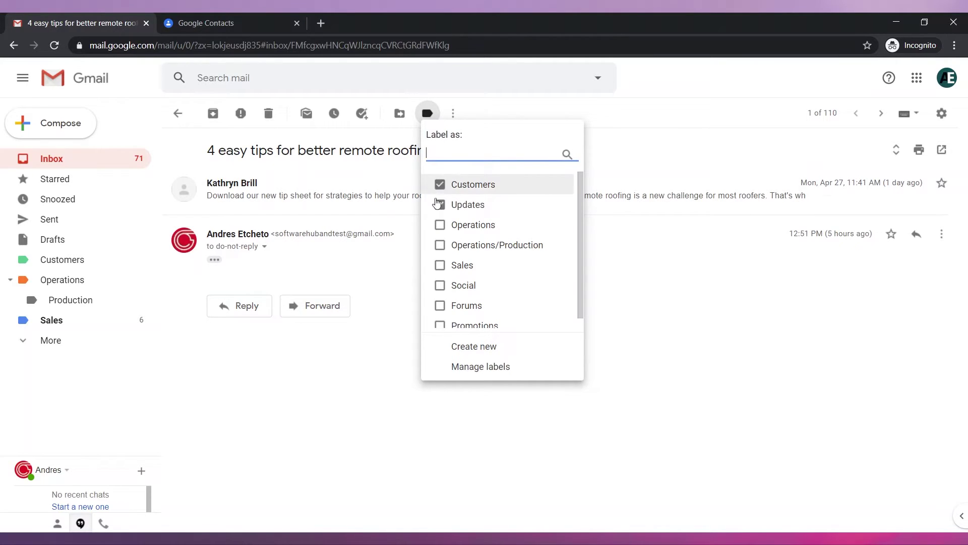
click(439, 267)
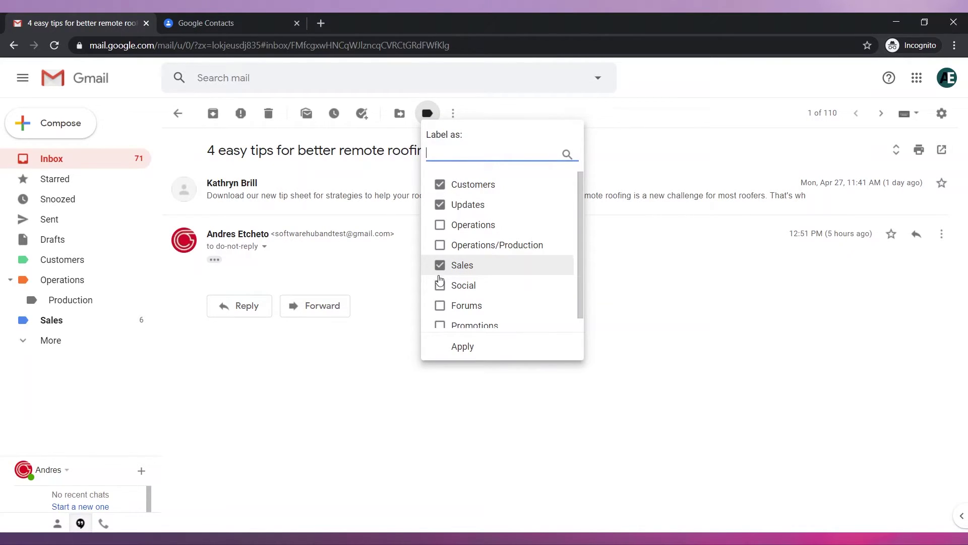
click(444, 346)
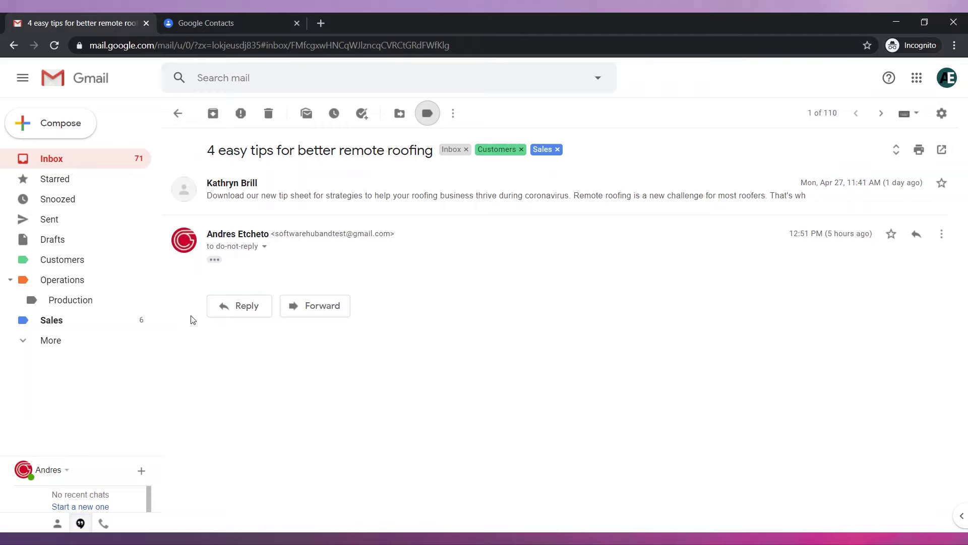
click(81, 323)
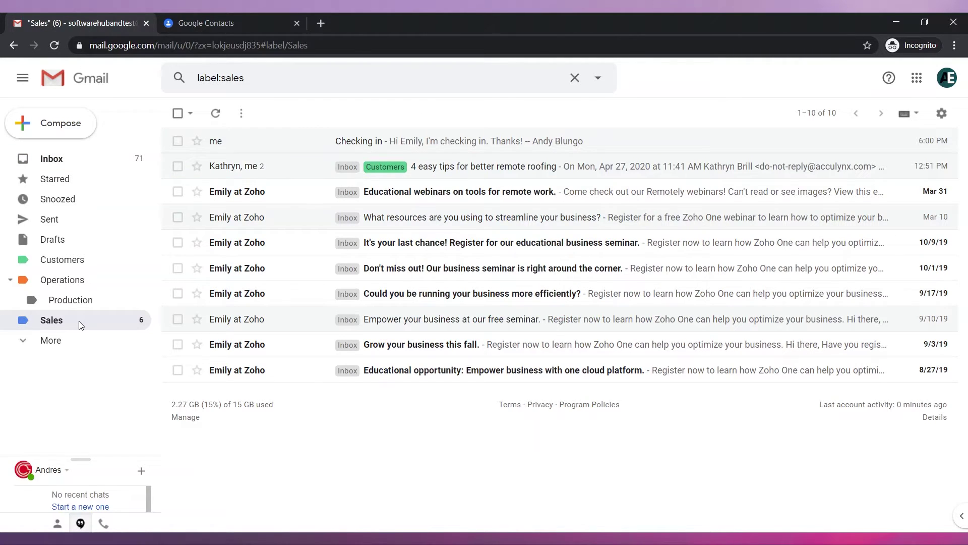
click(98, 264)
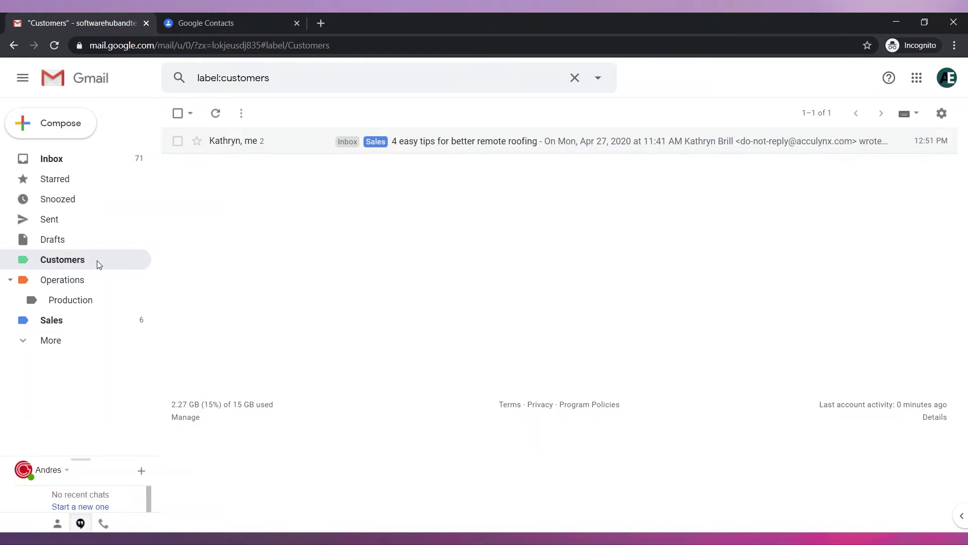
Drag the Apr 10 roofing tips and 'Switch your business to remote mode' emails into Operations and view it
click(106, 165)
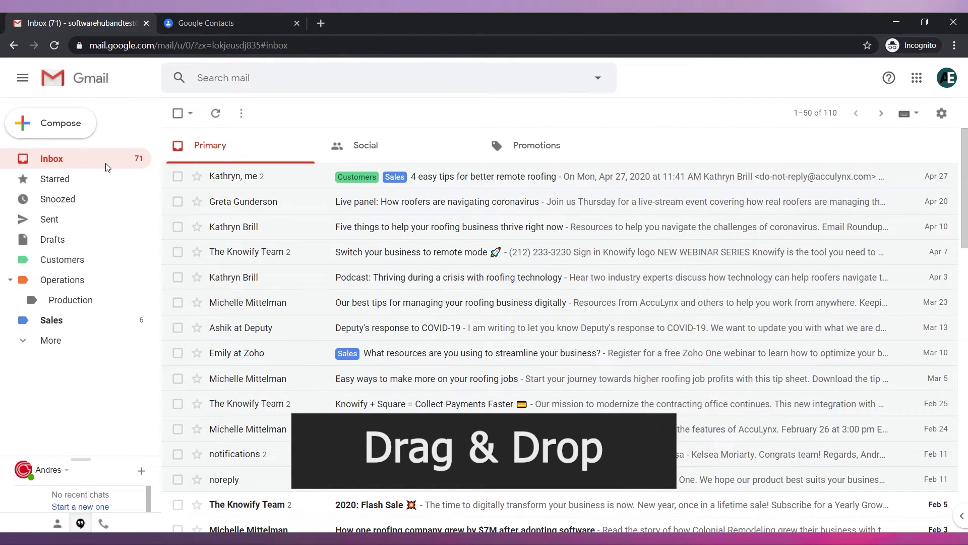
click(177, 227)
click(178, 252)
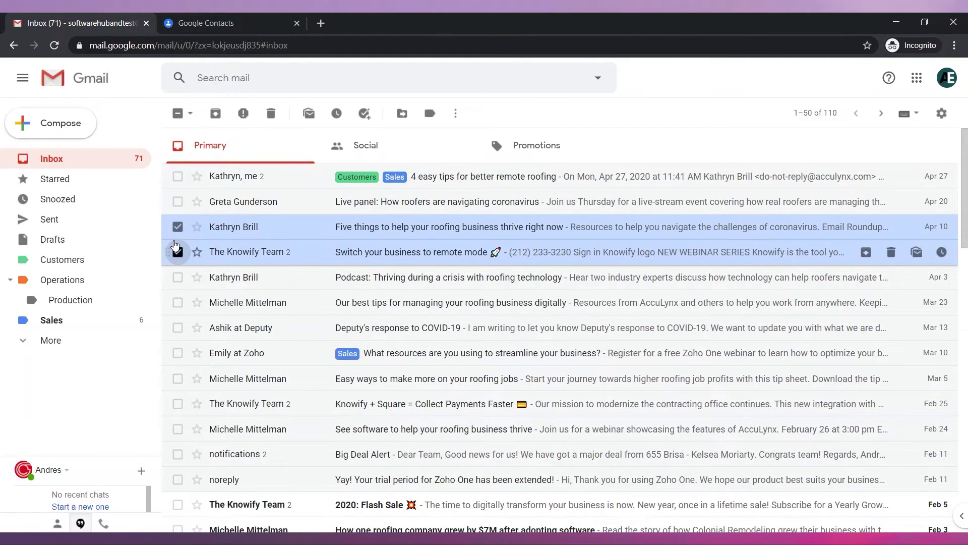
drag(171, 238, 95, 280)
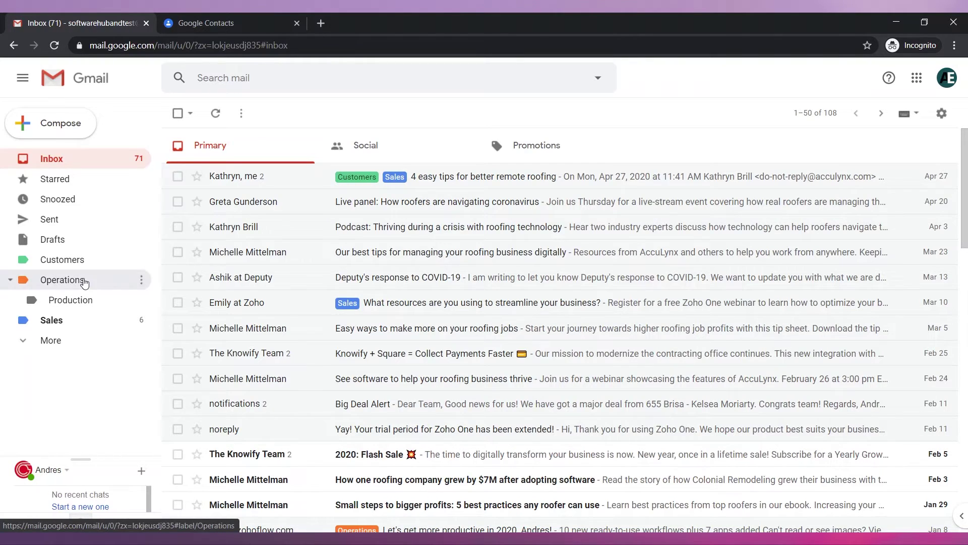
click(85, 282)
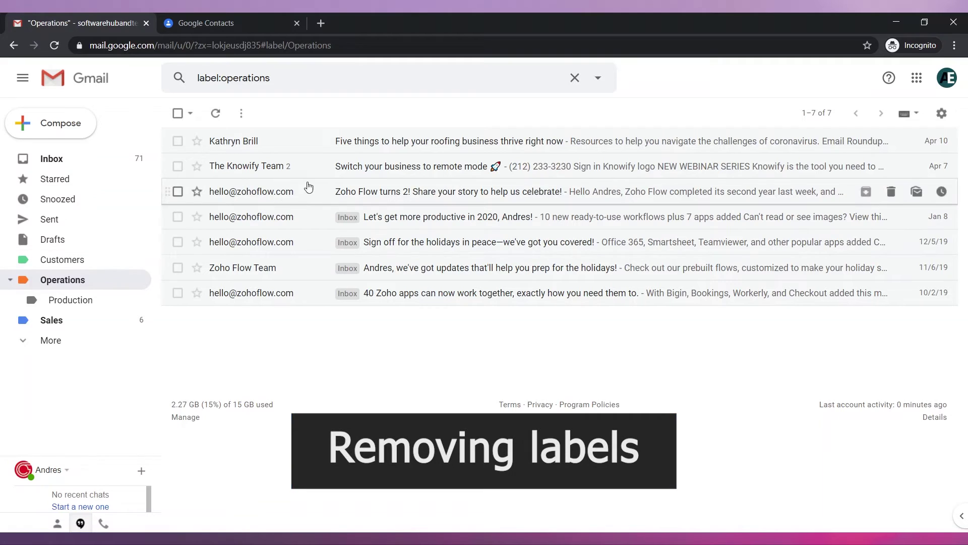
Remove Operations from the Apr 10 roofing email, the remote-mode thread and 'Zoho Flow turns 2!'
click(372, 143)
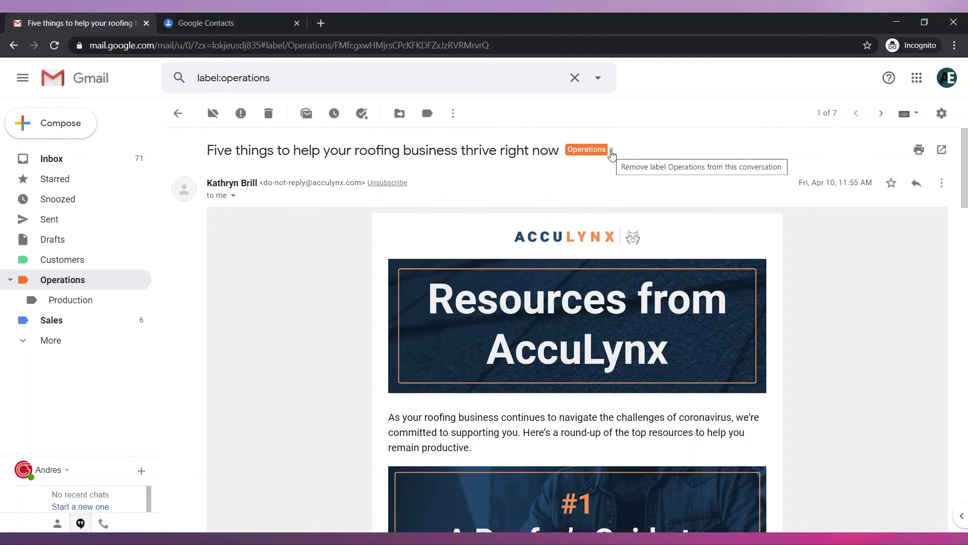
click(612, 150)
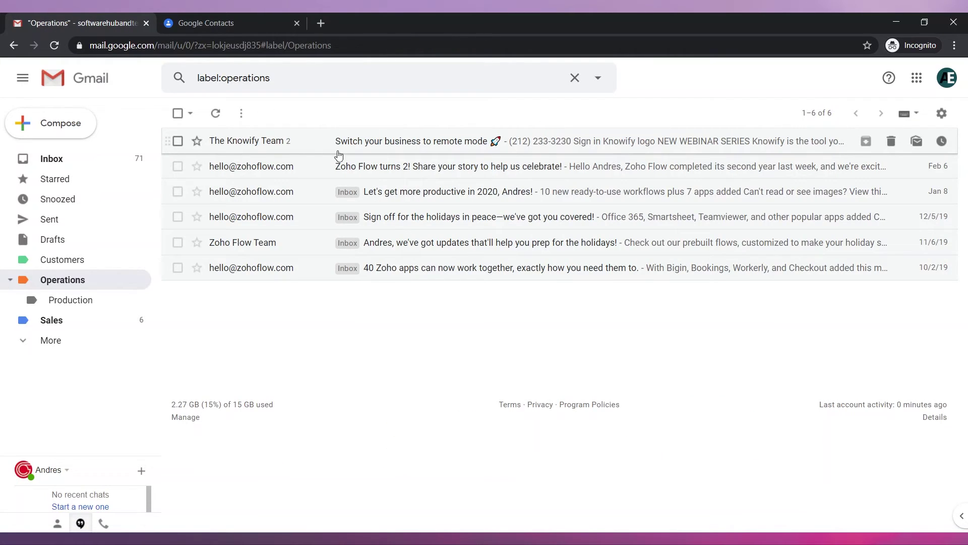
click(181, 143)
click(178, 166)
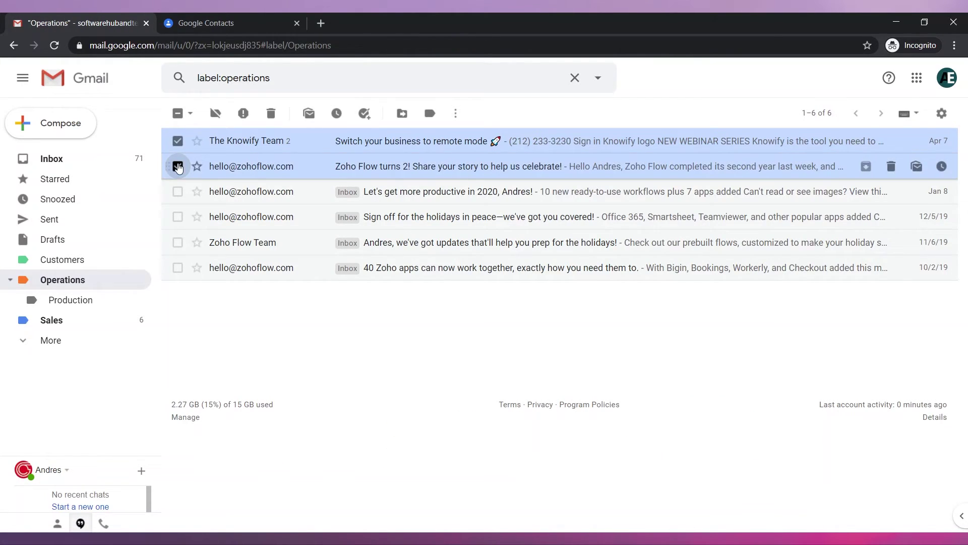
click(430, 114)
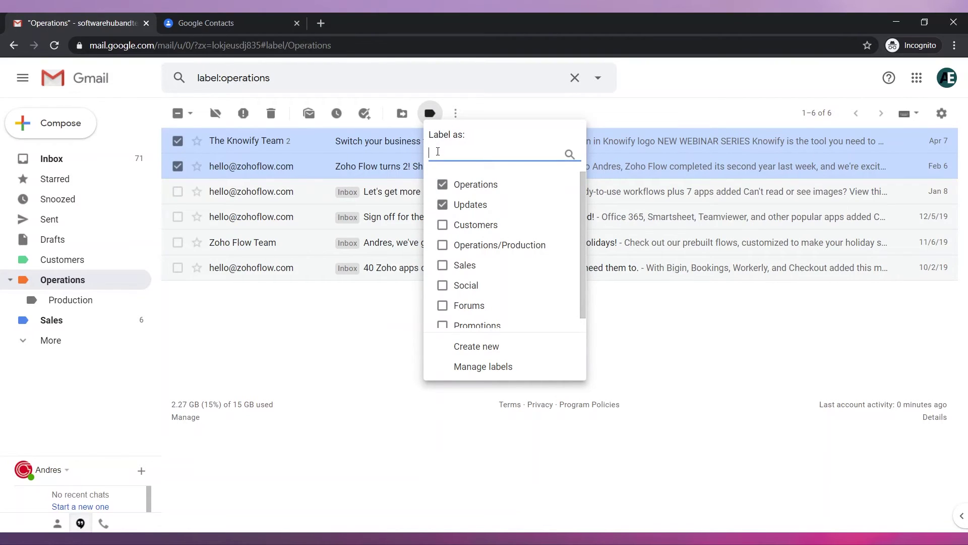
click(442, 185)
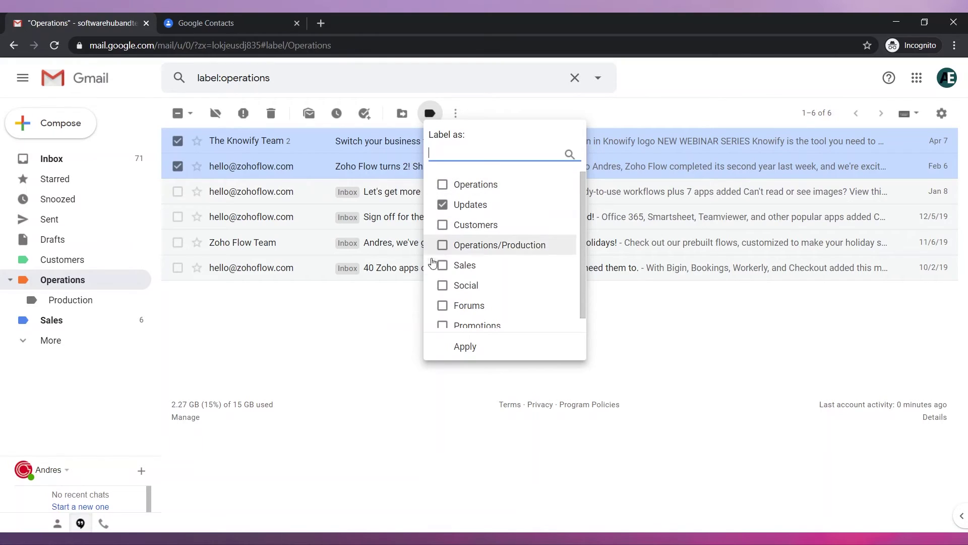
click(446, 352)
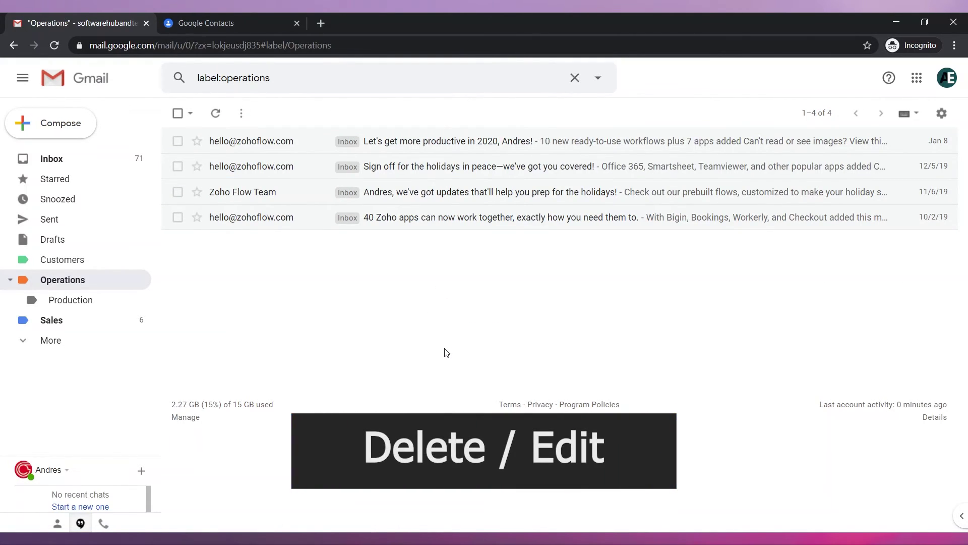
Open Manage labels from the sidebar's More list and scroll to the Labels section
click(51, 341)
scroll(59, 342, down, 3)
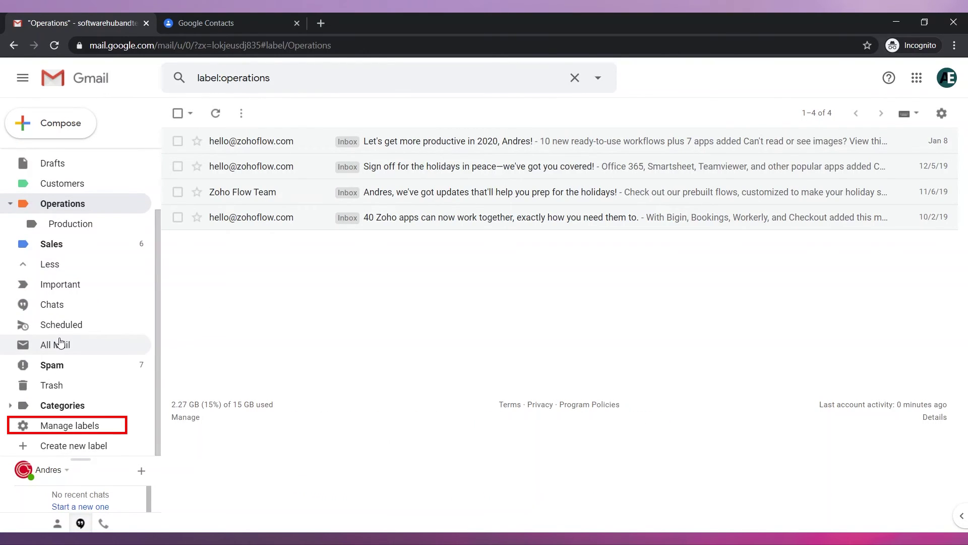
click(66, 427)
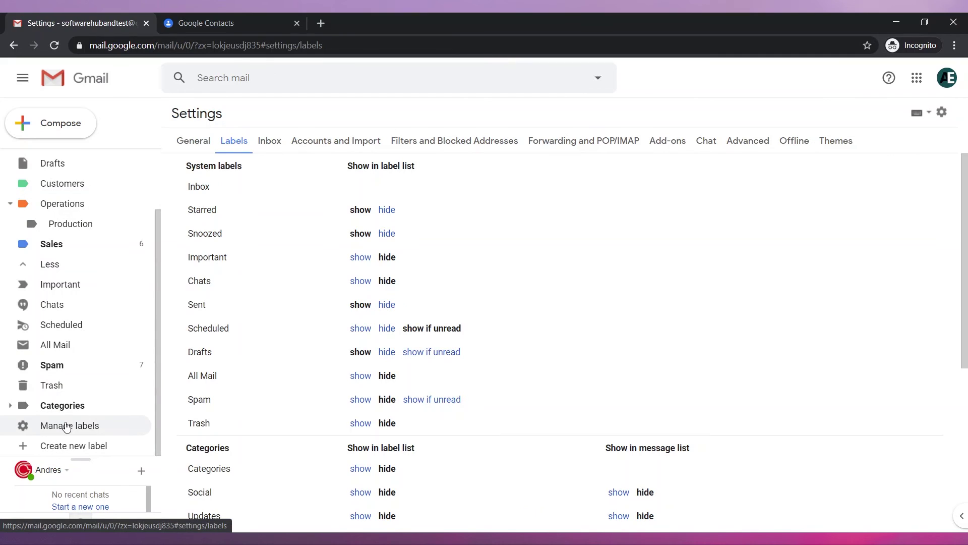
scroll(281, 439, down, 5)
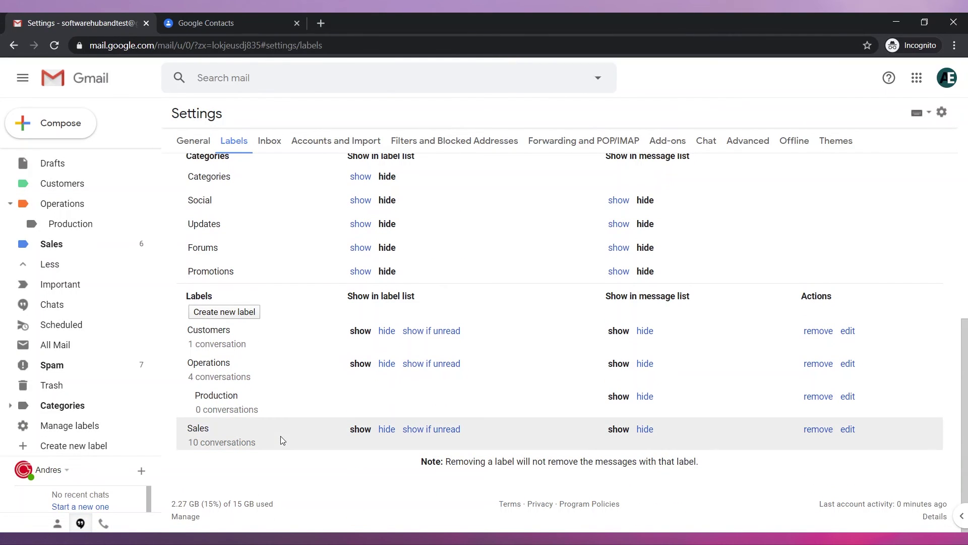